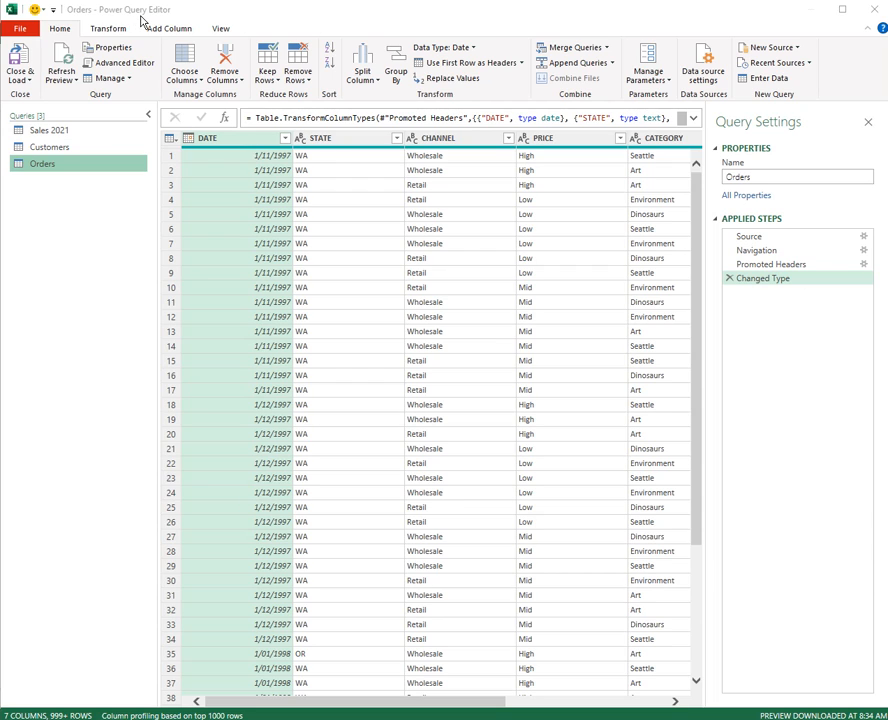
- Close and load the Orders query back to the workbook and look through the database sources available for importing data
{"action": "left_click", "coordinate": [24, 62]}
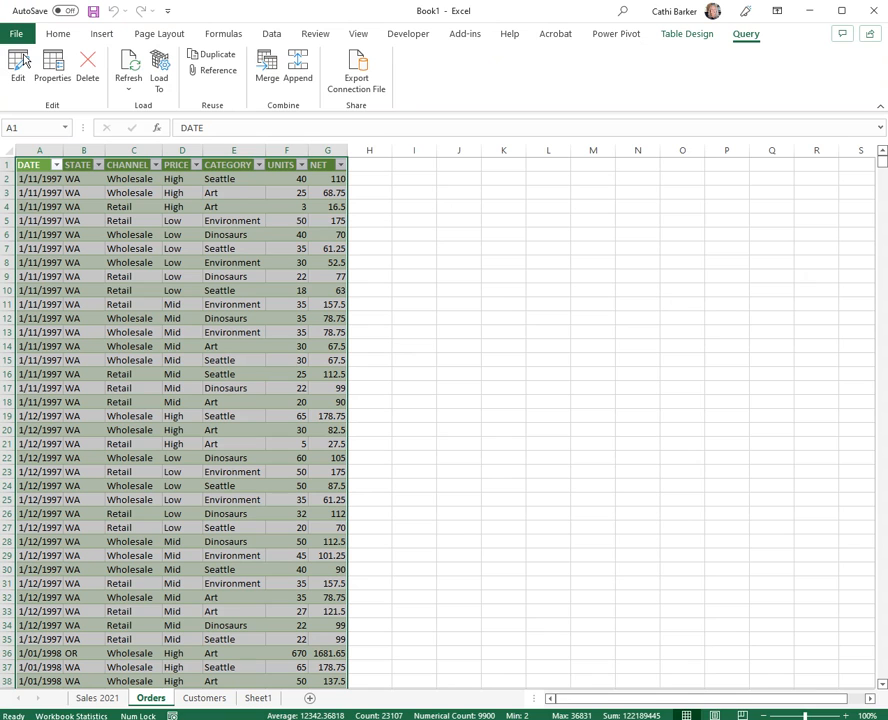
{"action": "left_click", "coordinate": [276, 36]}
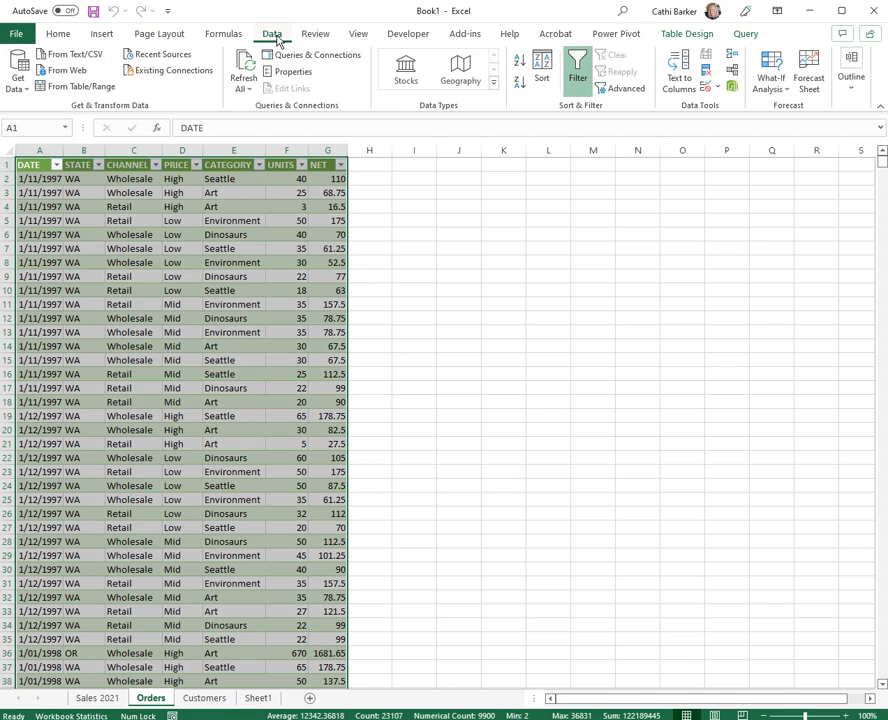
{"action": "left_click", "coordinate": [16, 88]}
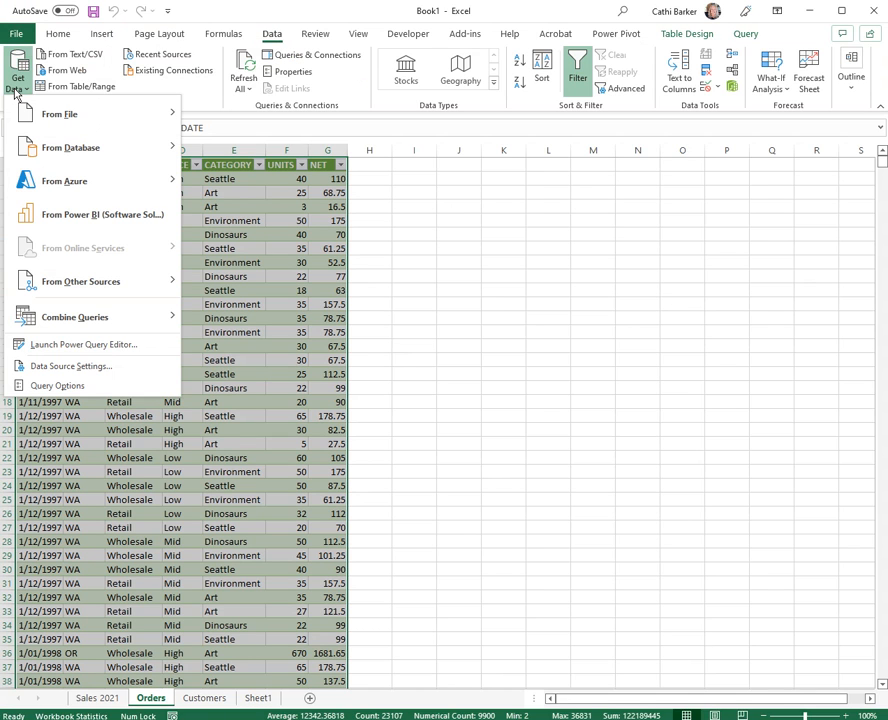
{"action": "mouse_move", "coordinate": [72, 155]}
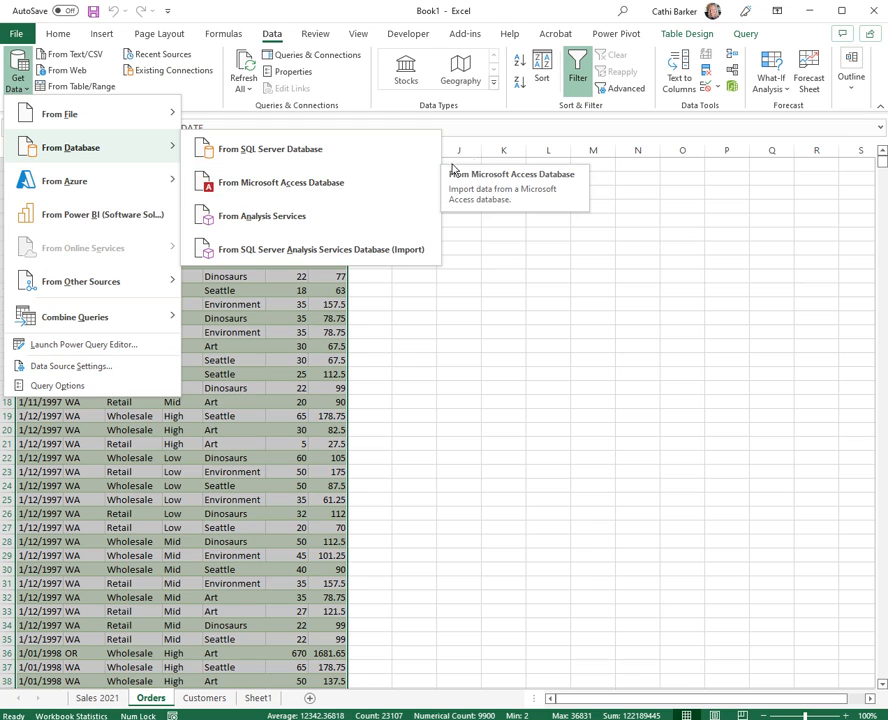
- Reopen the Orders query for editing and reposition the editor window so the new-source database submenu has room to open
{"action": "left_click", "coordinate": [746, 34]}
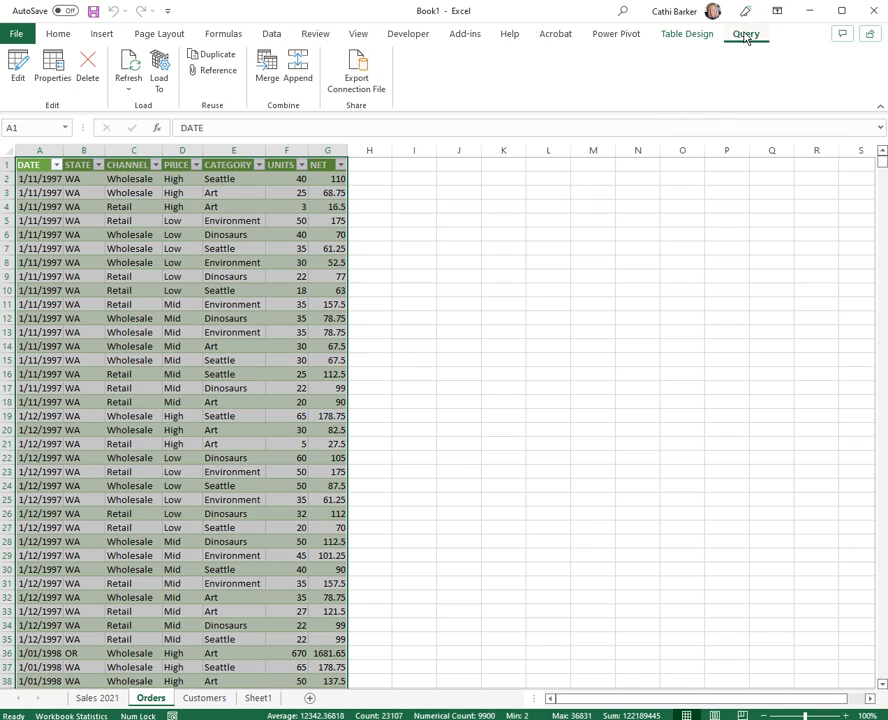
{"action": "left_click", "coordinate": [22, 68]}
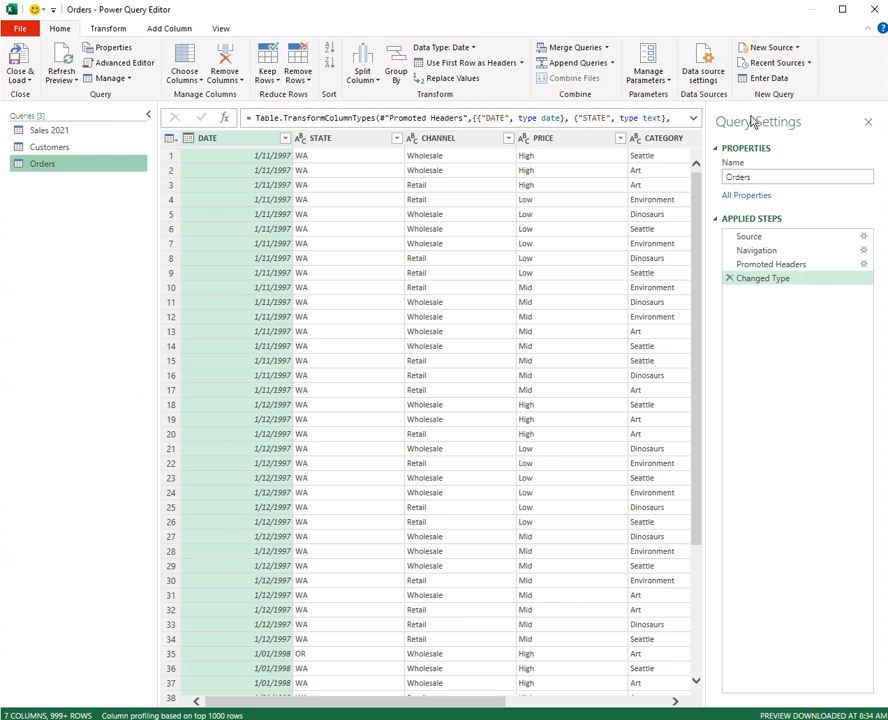
{"action": "left_click", "coordinate": [786, 54]}
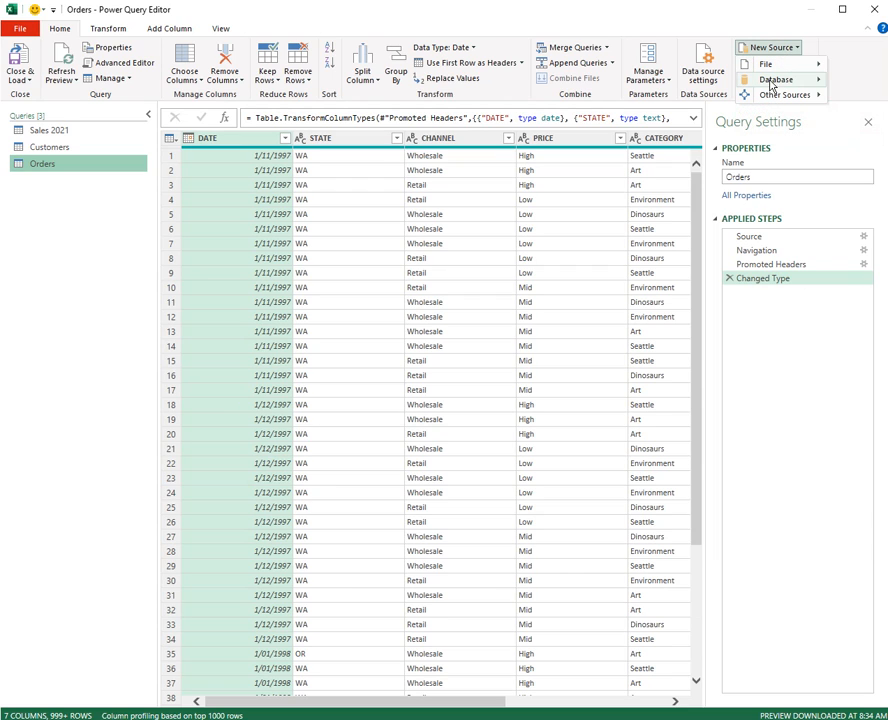
{"action": "mouse_move", "coordinate": [772, 86]}
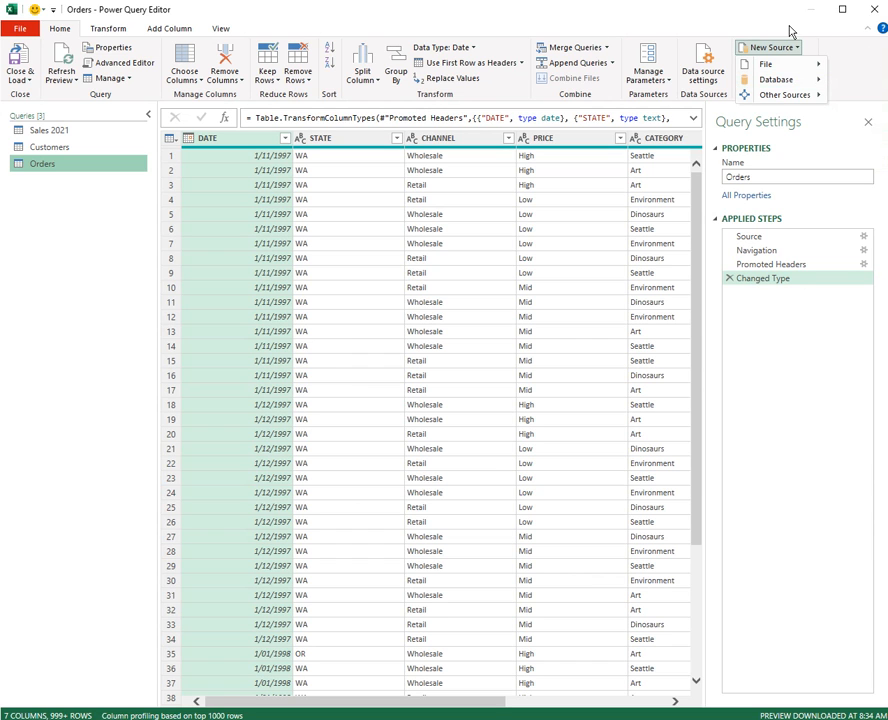
{"action": "left_click", "coordinate": [750, 12]}
{"action": "left_click_drag", "start_coordinate": [740, 12], "coordinate": [650, 27]}
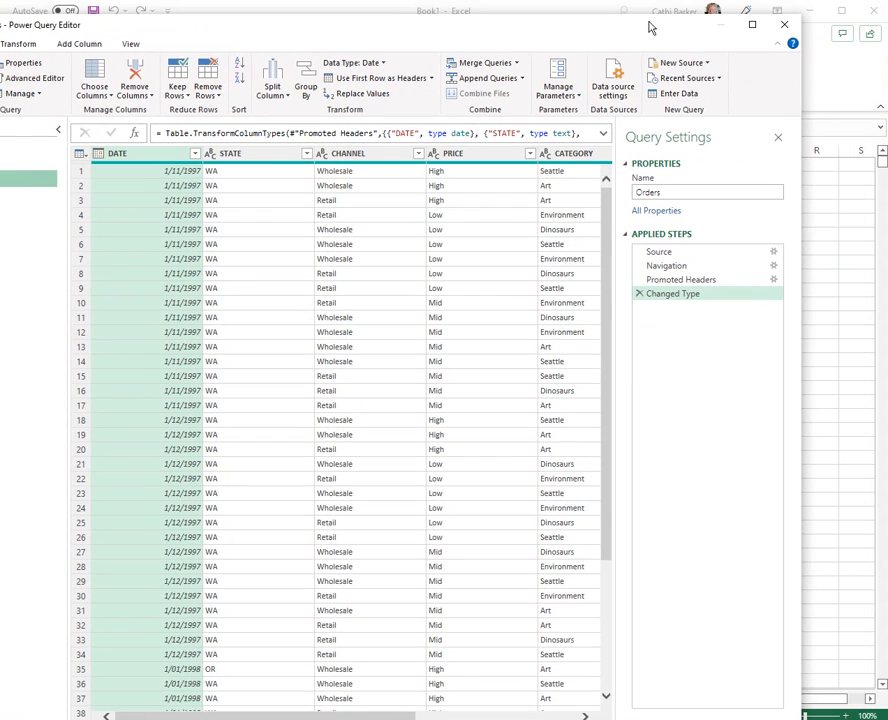
- Add the Access database Northwind.accdb from the Exercises folder as a new source
{"action": "left_click", "coordinate": [684, 66]}
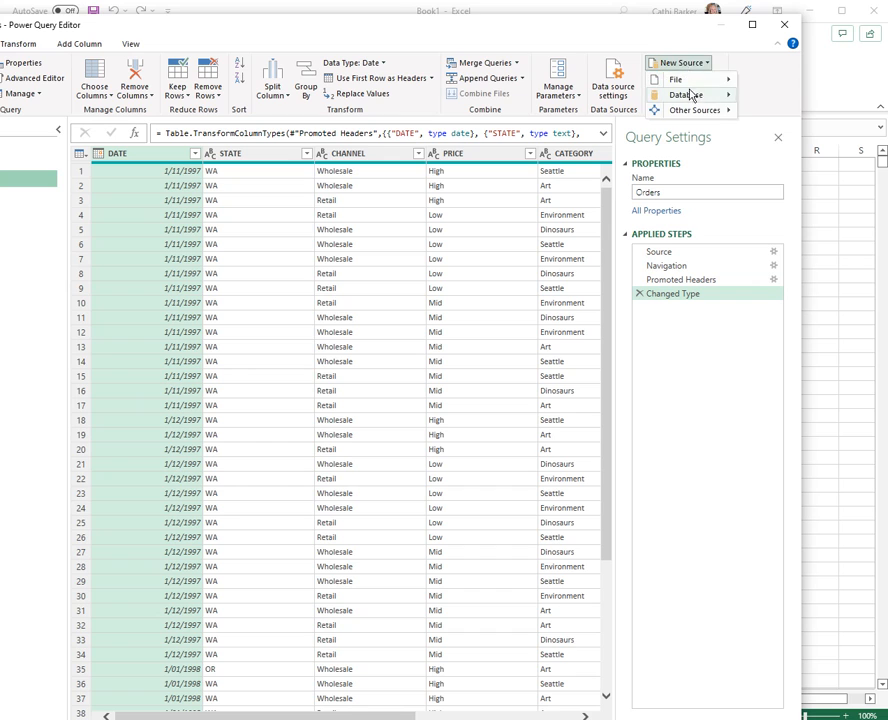
{"action": "mouse_move", "coordinate": [694, 99]}
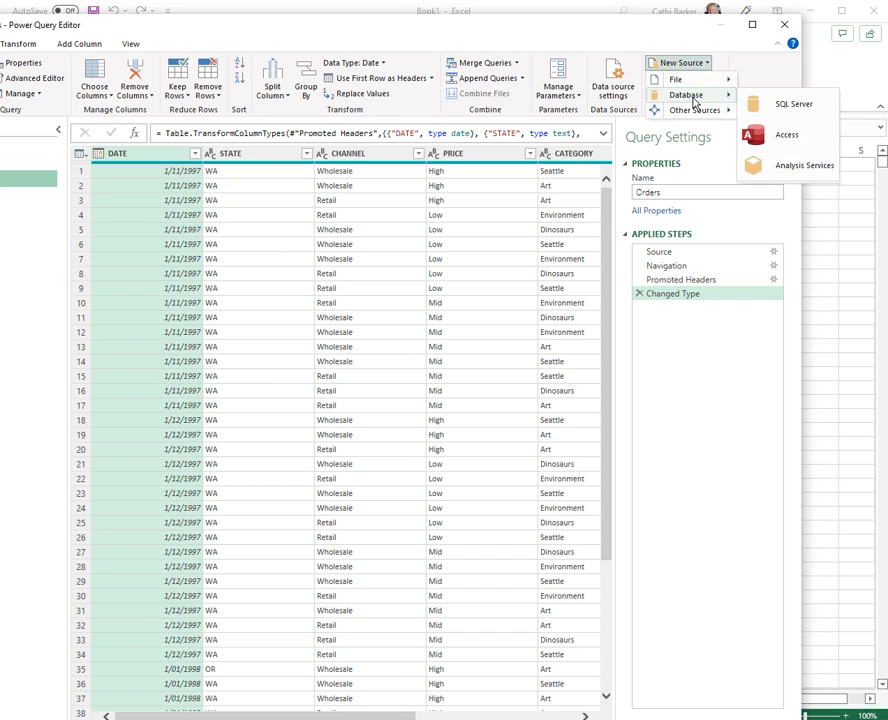
{"action": "left_click", "coordinate": [779, 149]}
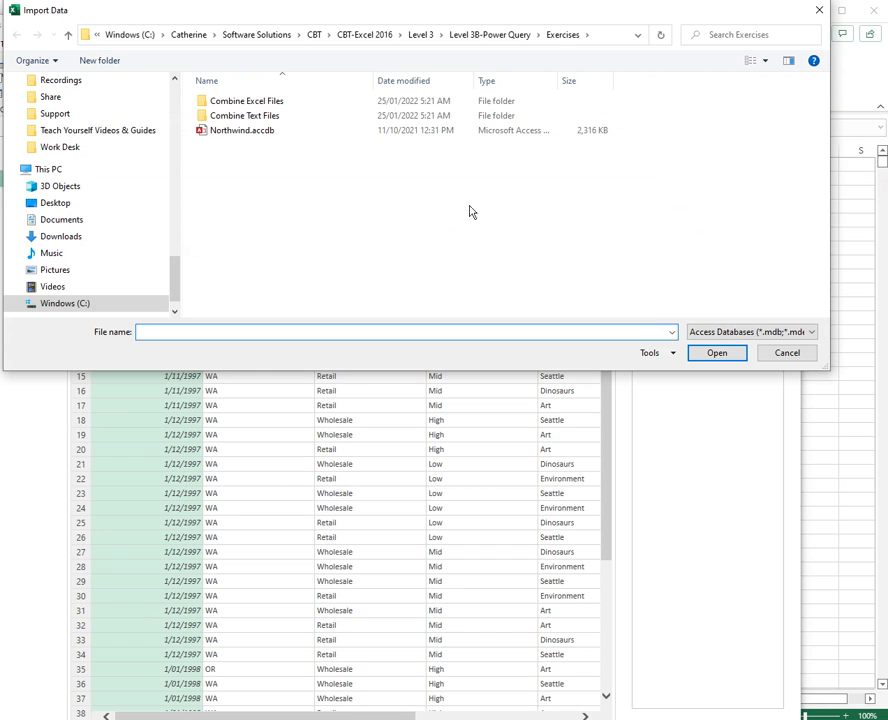
{"action": "left_click", "coordinate": [256, 137]}
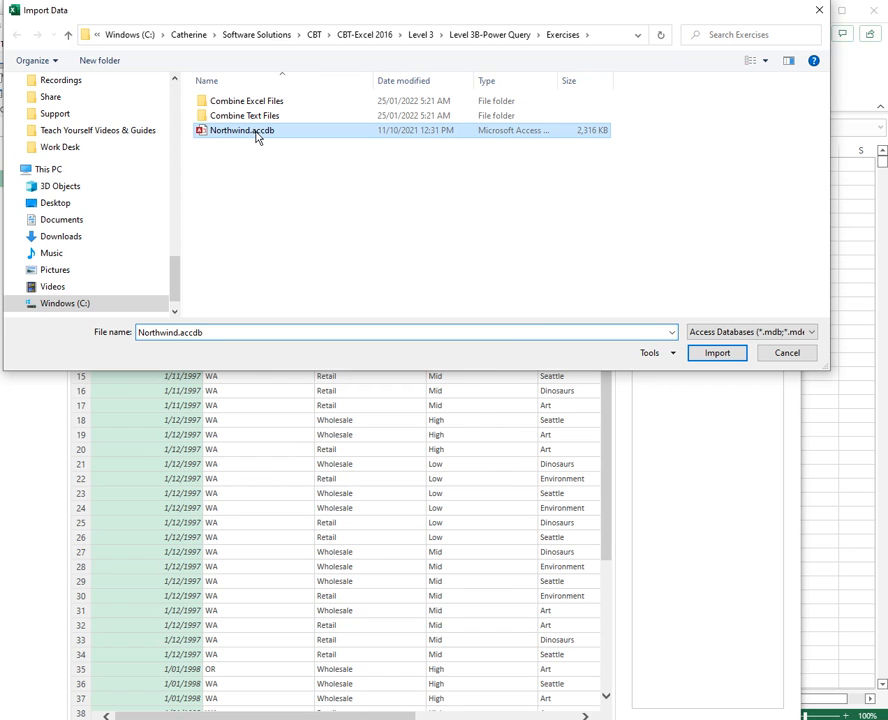
{"action": "left_click", "coordinate": [722, 353]}
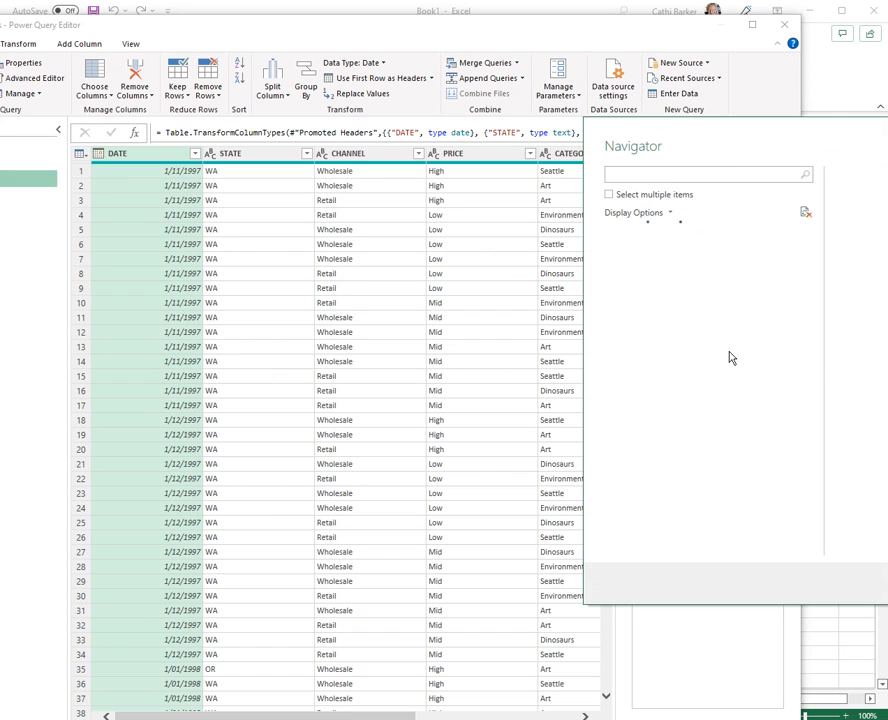
- Allow multiple items to be selected and select the Northwind Orders table together with its related tables
{"action": "left_click_drag", "start_coordinate": [792, 131], "coordinate": [476, 79]}
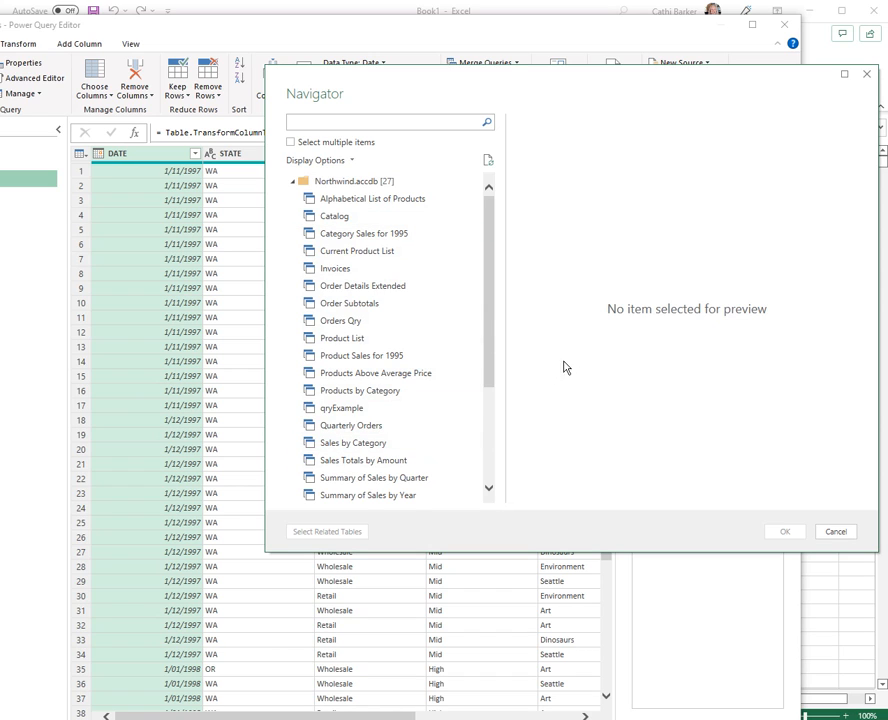
{"action": "left_click_drag", "start_coordinate": [487, 371], "coordinate": [490, 480]}
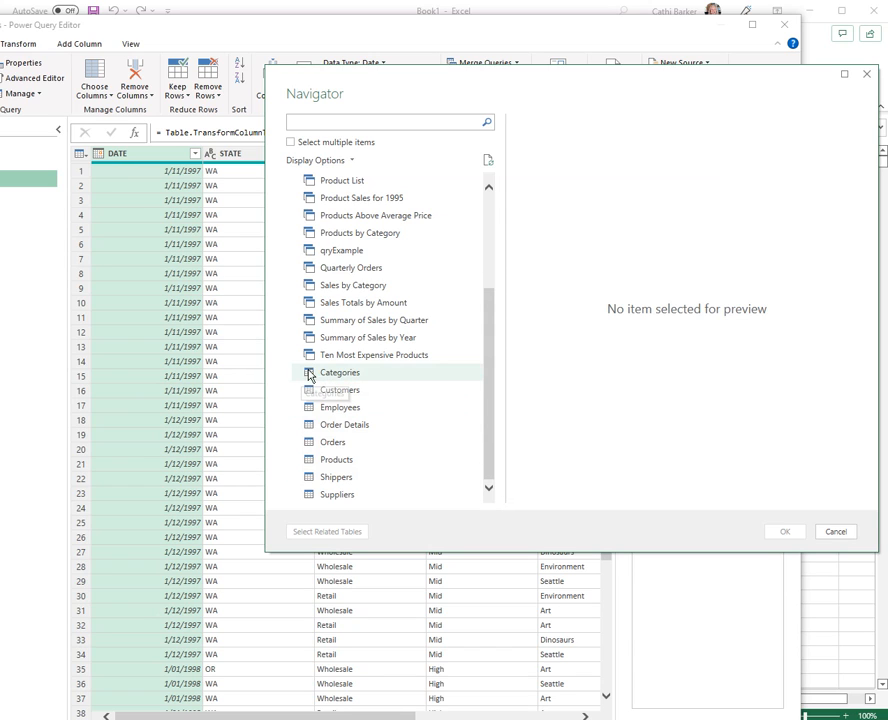
{"action": "left_click_drag", "start_coordinate": [490, 402], "coordinate": [492, 291]}
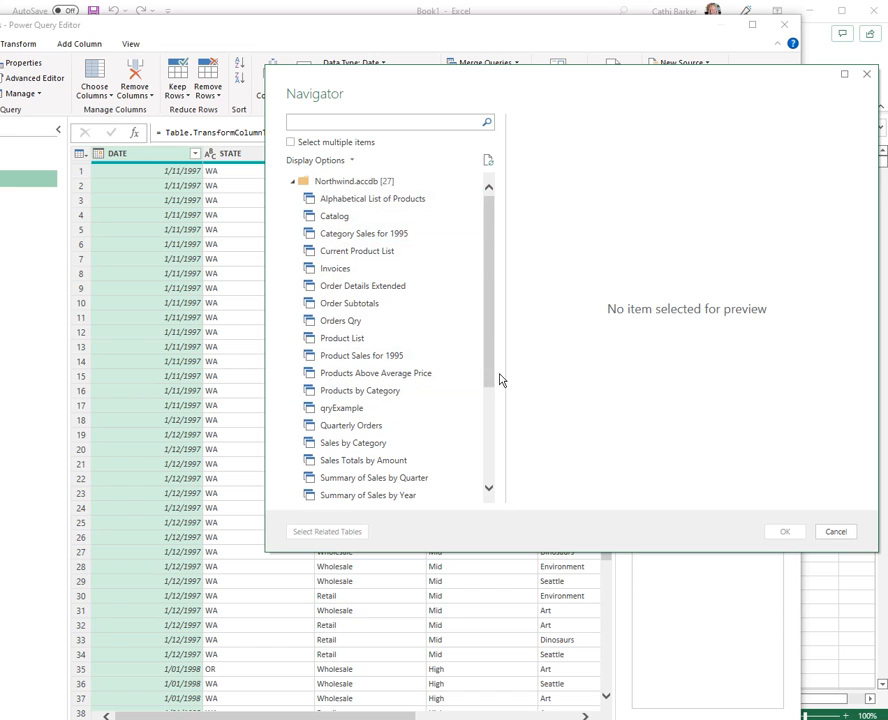
{"action": "left_click_drag", "start_coordinate": [492, 363], "coordinate": [498, 488]}
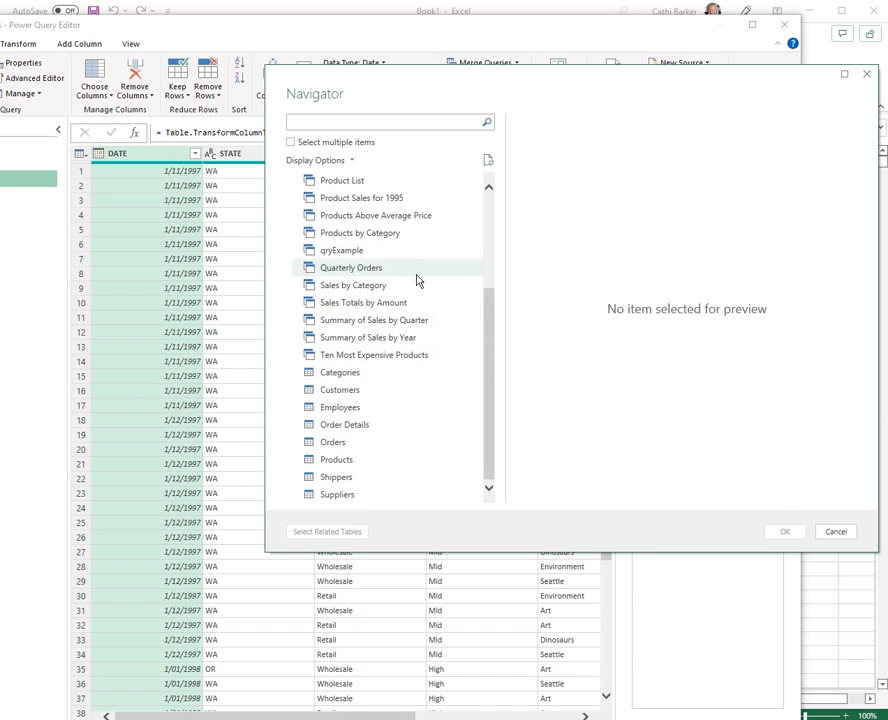
{"action": "left_click", "coordinate": [294, 144]}
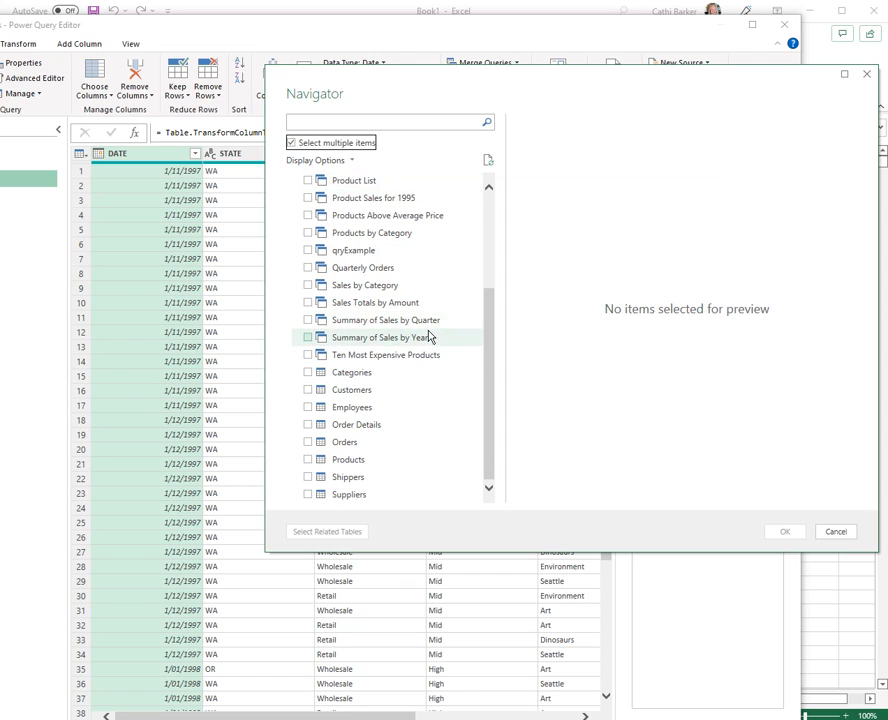
{"action": "left_click", "coordinate": [308, 442]}
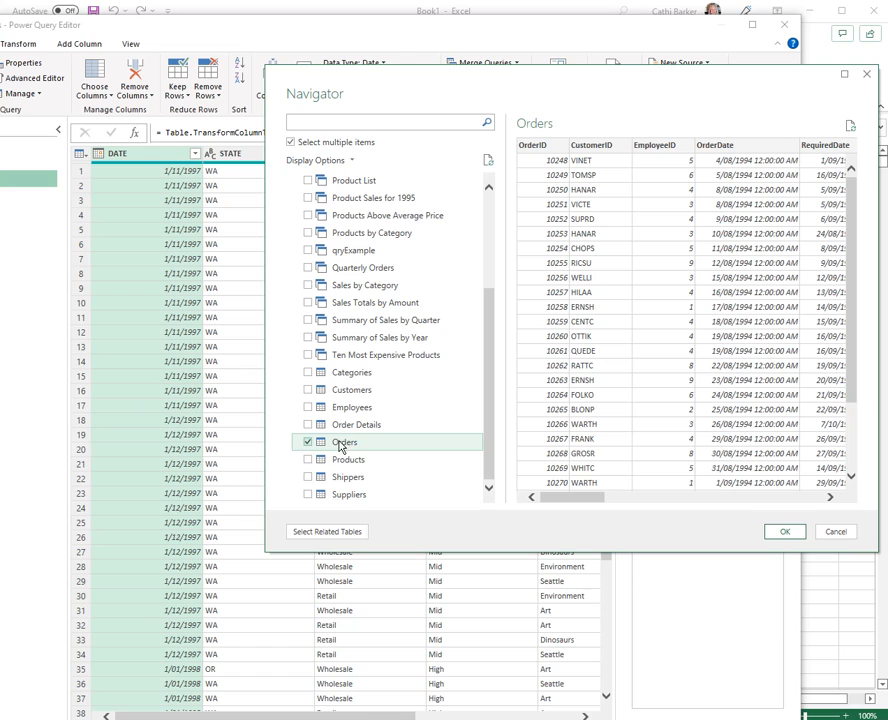
{"action": "left_click", "coordinate": [327, 532]}
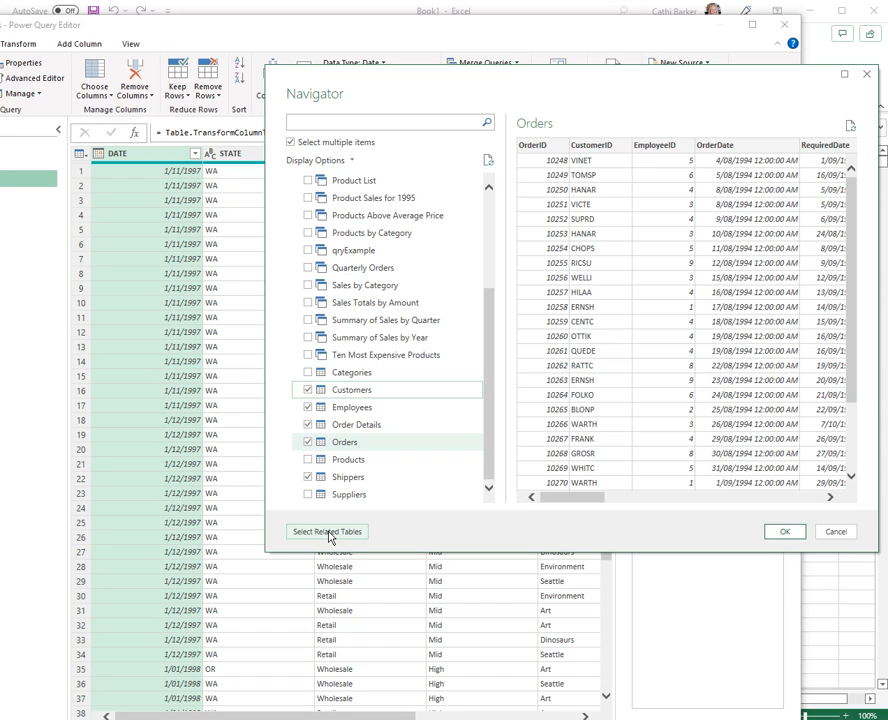
- Extend the selection with the Products table, its related tables and the Ten Most Expensive Products query
{"action": "left_click", "coordinate": [308, 460]}
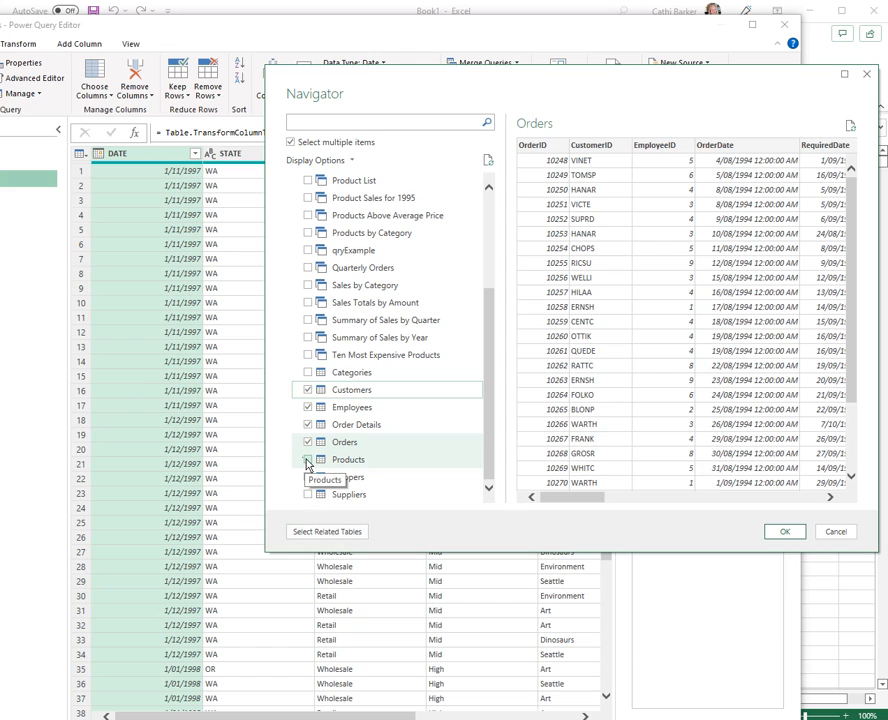
{"action": "left_click", "coordinate": [350, 537]}
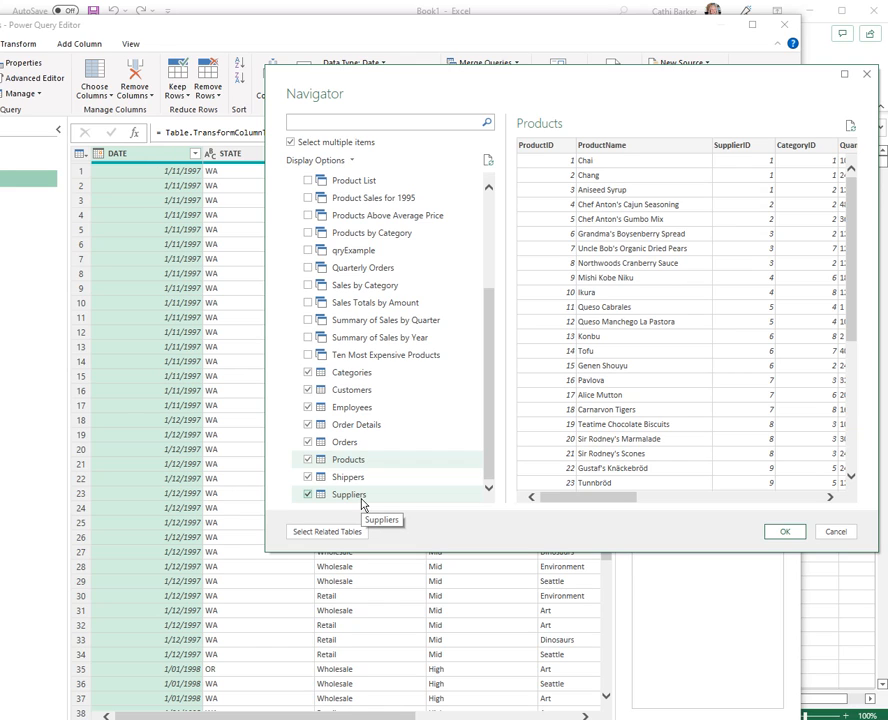
{"action": "left_click", "coordinate": [307, 356]}
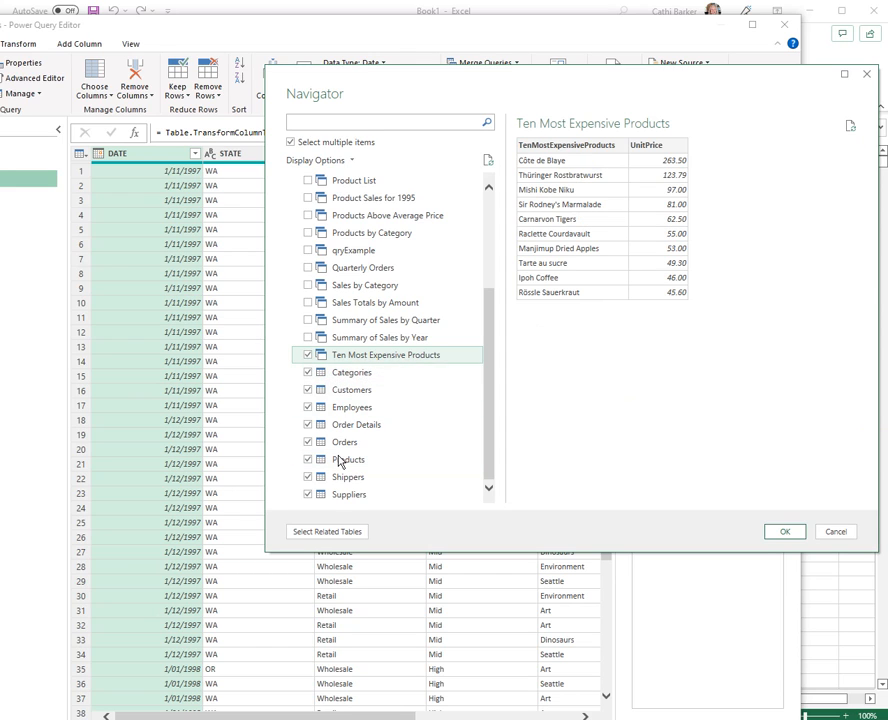
- Preview the Categories and Customers tables and import all the selected Northwind items as queries
{"action": "left_click", "coordinate": [354, 376]}
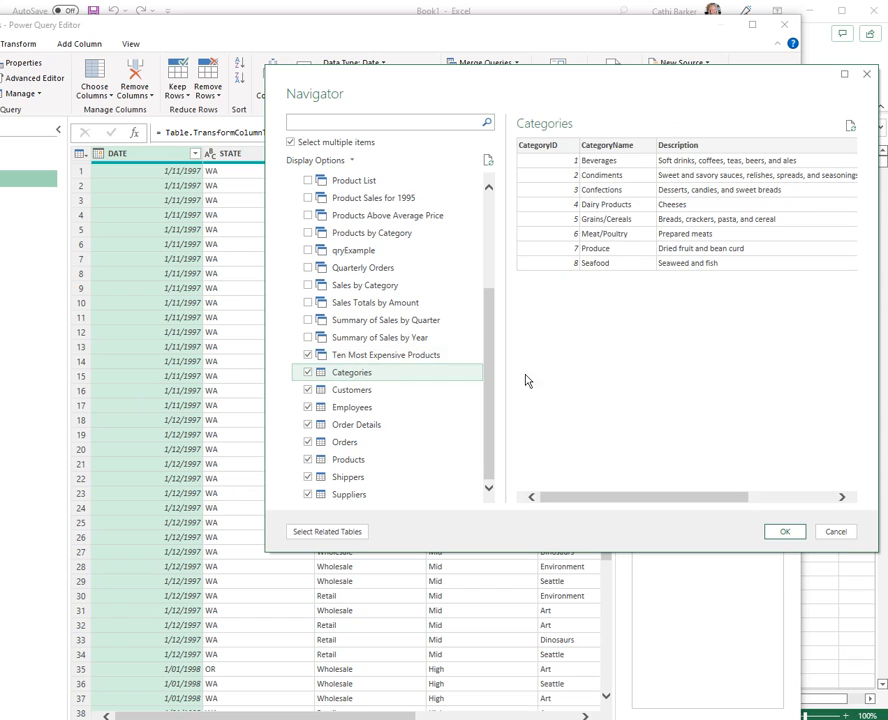
{"action": "left_click", "coordinate": [371, 392]}
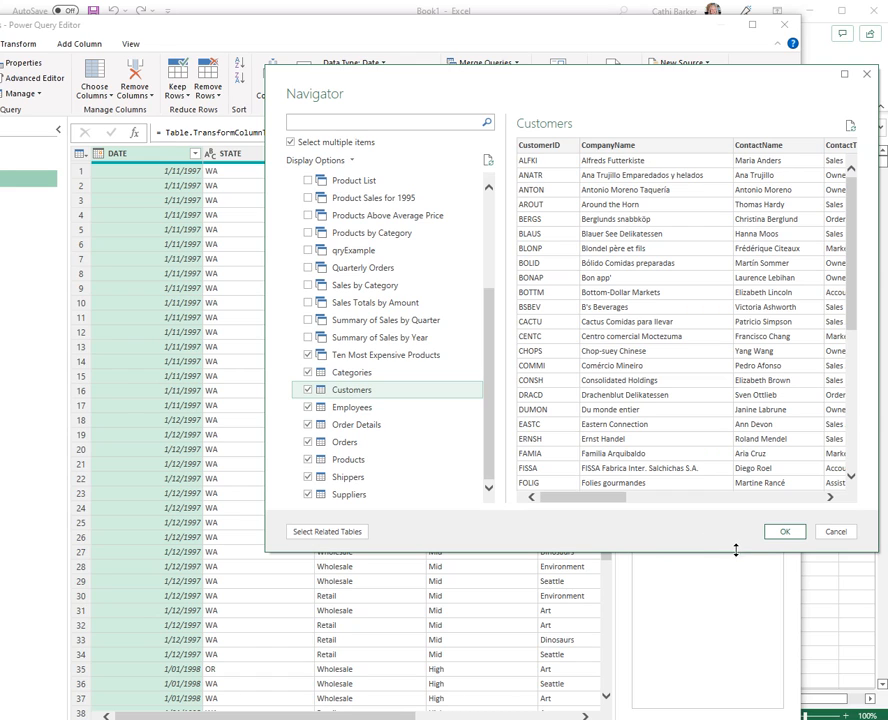
{"action": "left_click", "coordinate": [785, 531]}
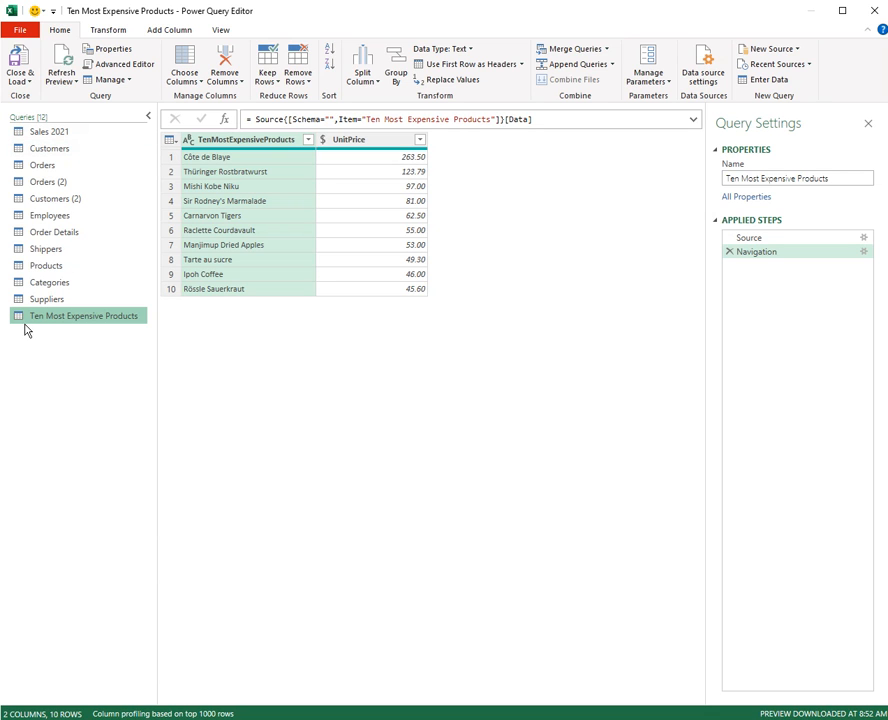
- Examine the data of the Suppliers, Categories, Products, Shippers, Order Details, Sales 2021, Customers, Orders and Orders (2) queries
{"action": "left_click", "coordinate": [45, 300]}
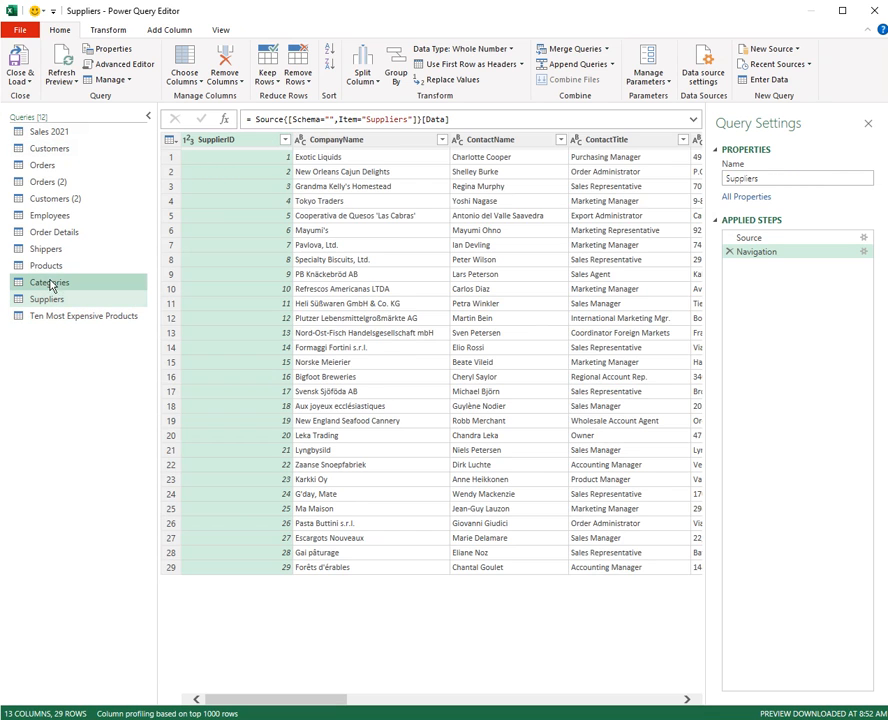
{"action": "left_click", "coordinate": [48, 283]}
{"action": "left_click", "coordinate": [50, 267]}
{"action": "left_click", "coordinate": [52, 250]}
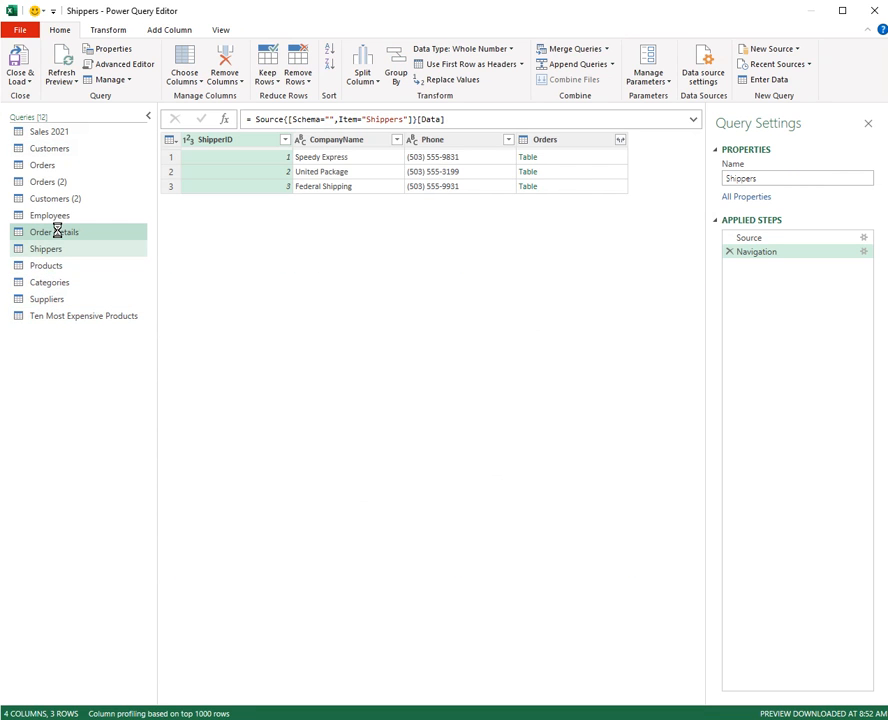
{"action": "left_click", "coordinate": [56, 232]}
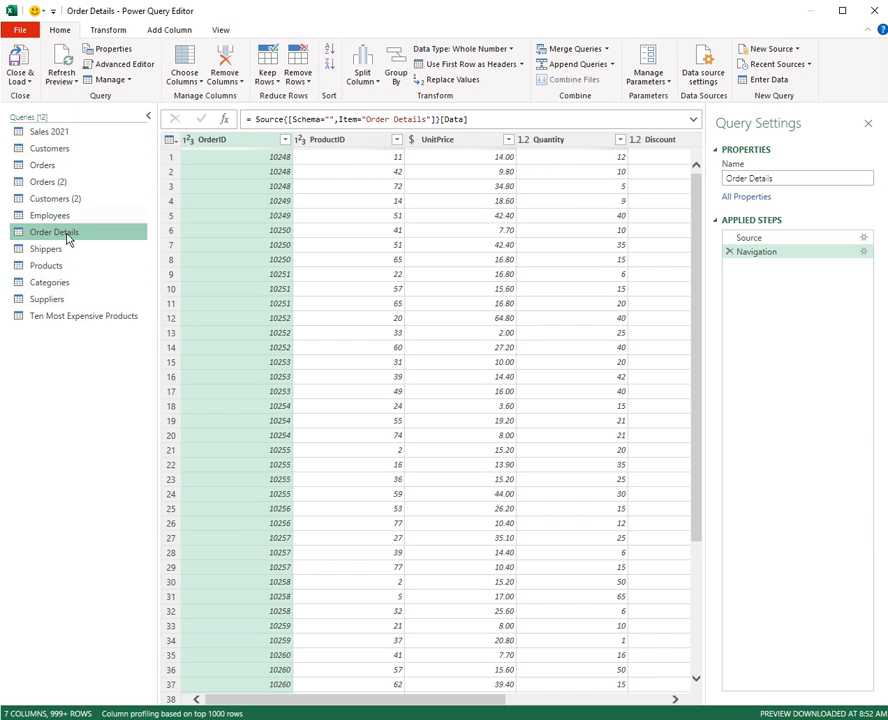
{"action": "left_click", "coordinate": [75, 135]}
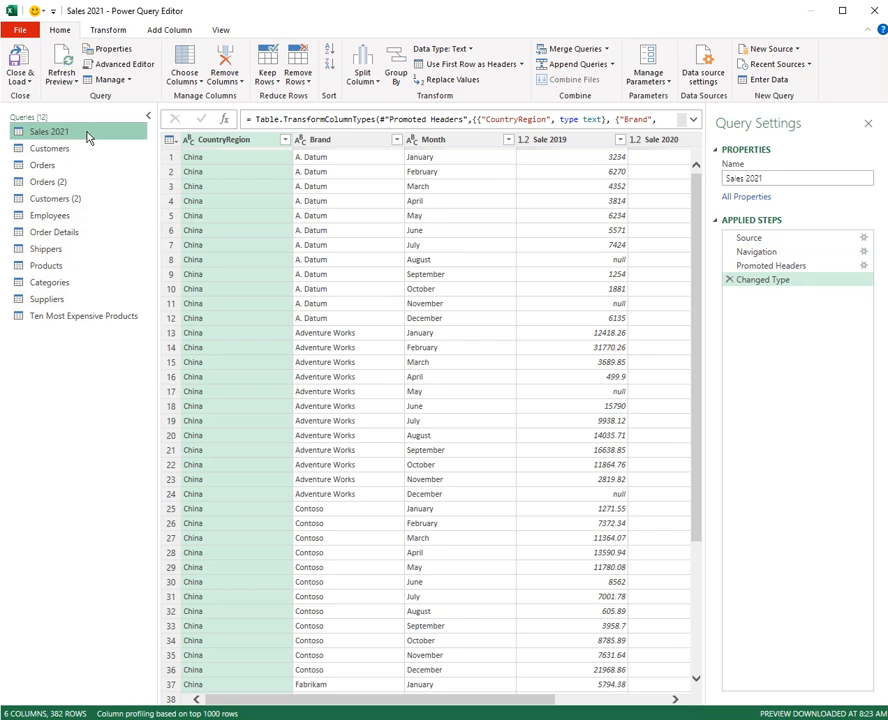
{"action": "left_click", "coordinate": [77, 152]}
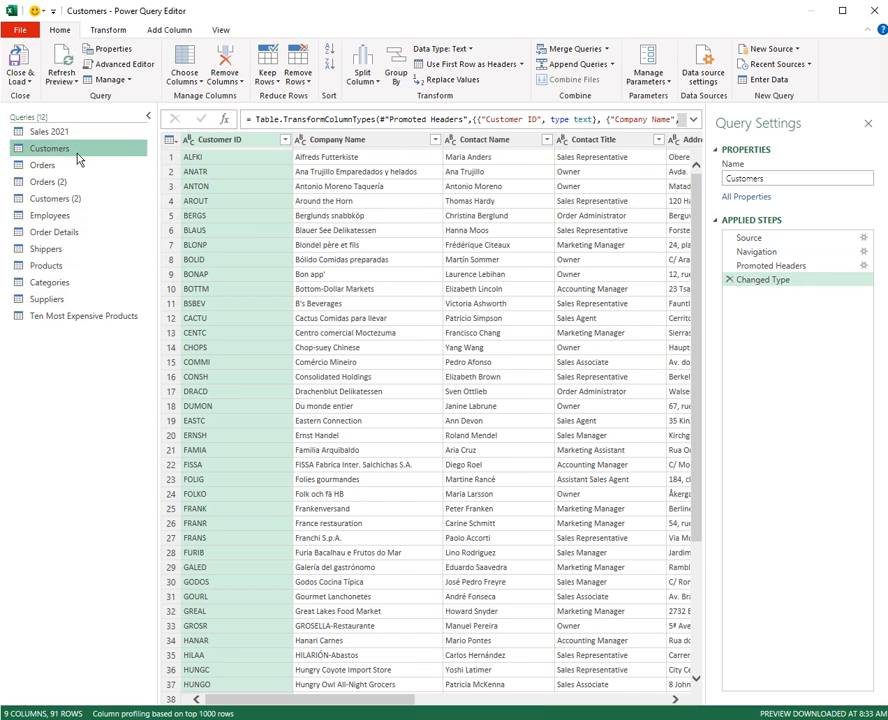
{"action": "left_click", "coordinate": [61, 169]}
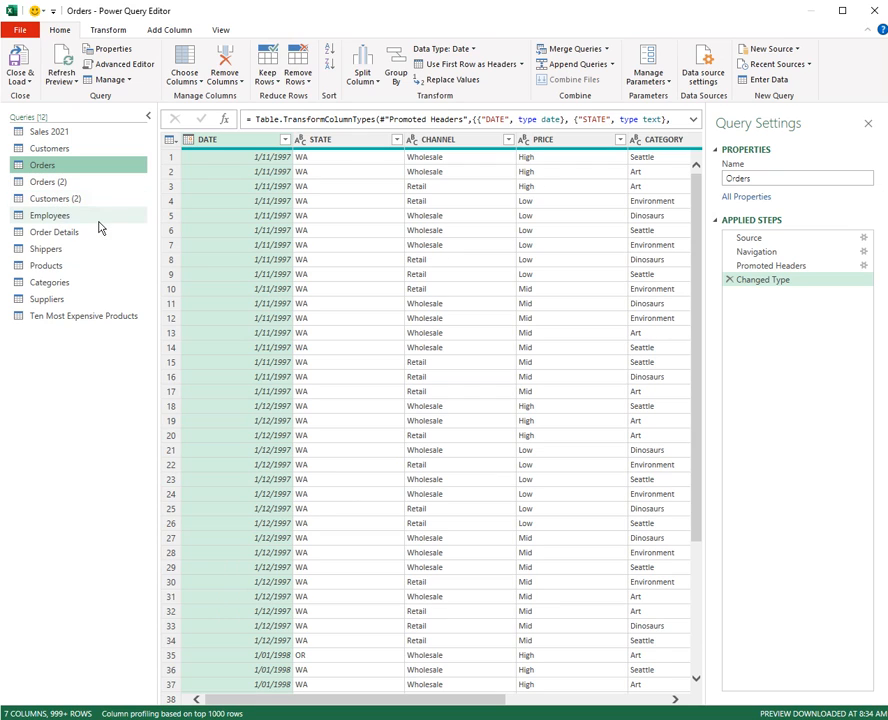
{"action": "left_click", "coordinate": [59, 186]}
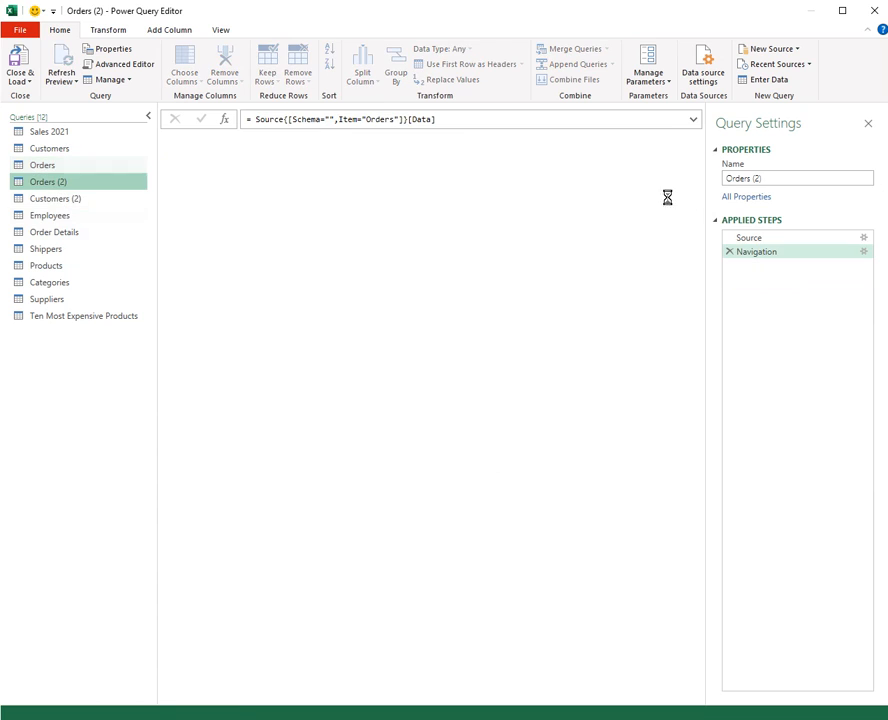